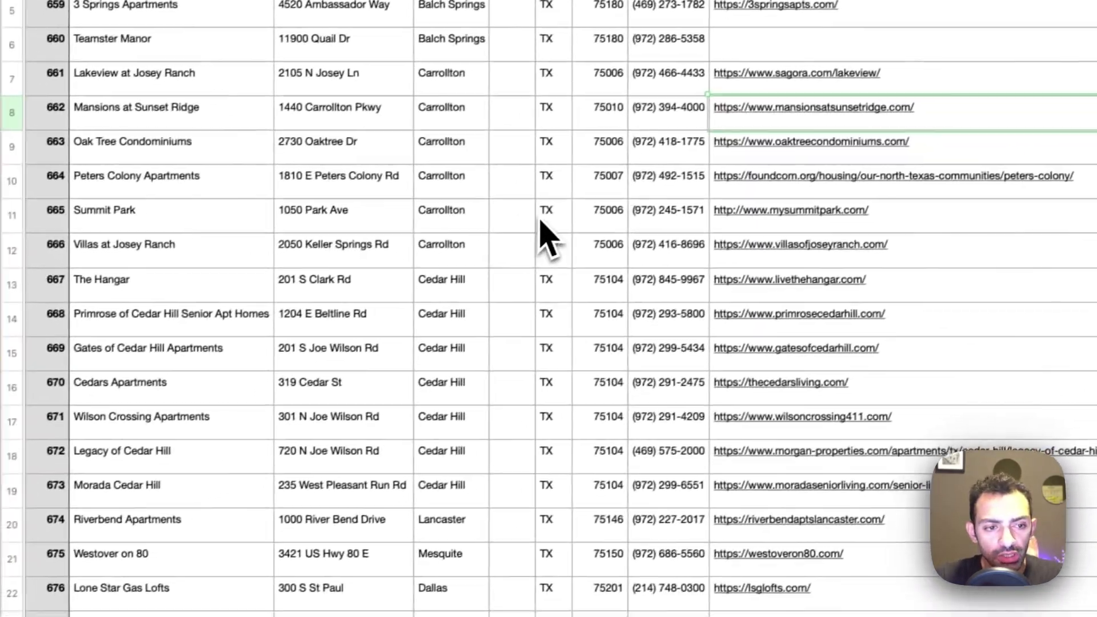
# - Review the ItemID, Name, Address, City and State columns of the housing listings sheet in Numbers
pyautogui.hscroll(10, 543, 232)
pyautogui.hscroll(-5, 631, 379)
pyautogui.hscroll(-5, 568, 404)
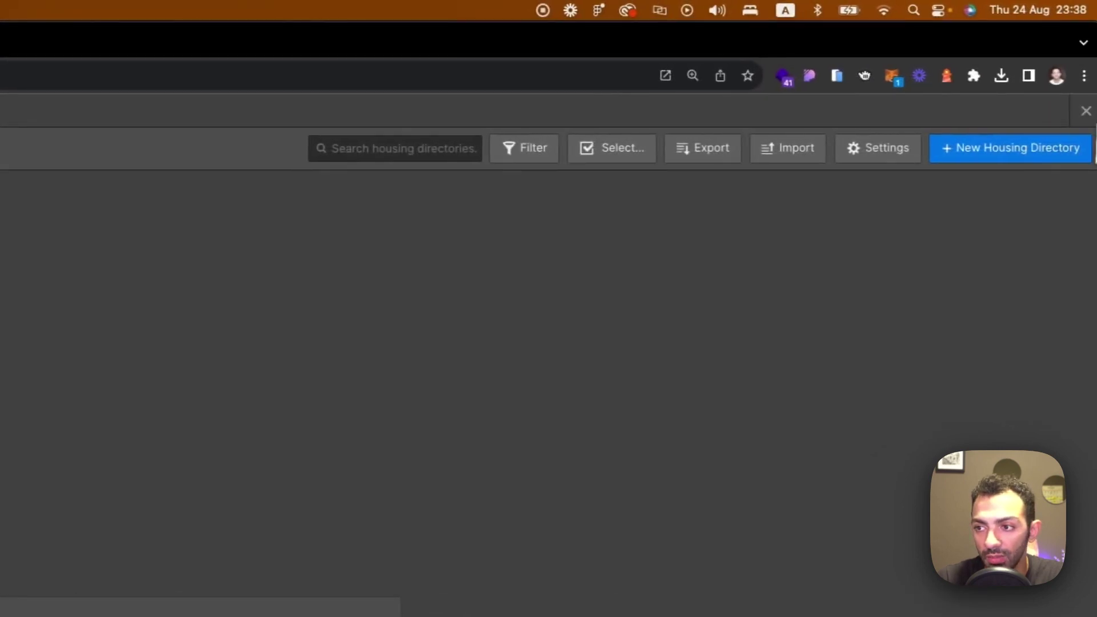
# - Reopen the empty Housing Directories collection and start a CSV import to reach Field Configuration
pyautogui.click(1079, 110)
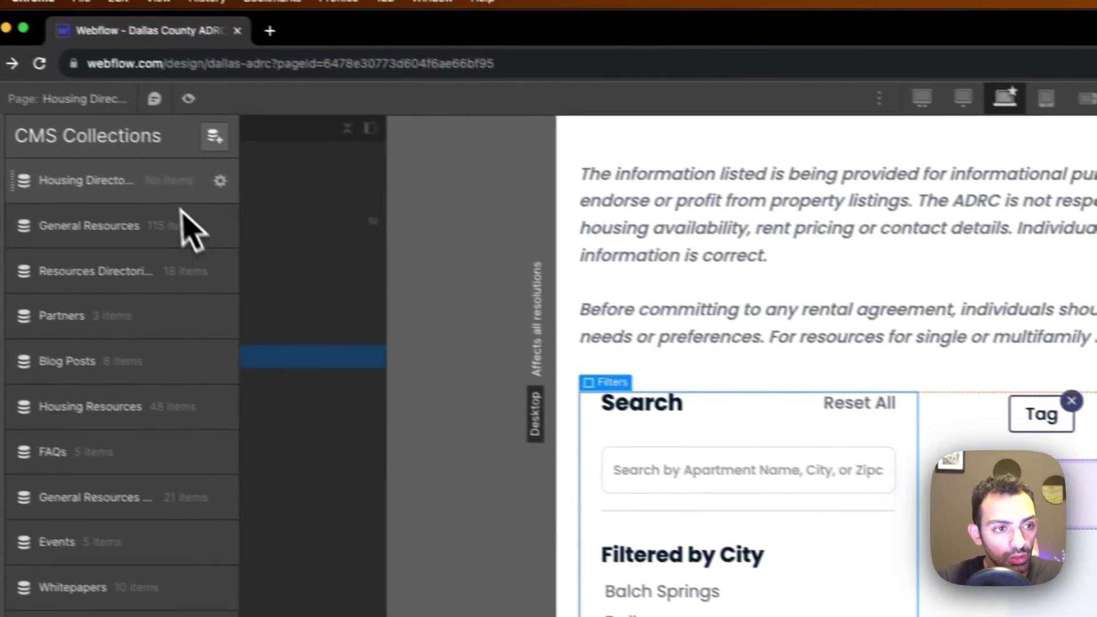
pyautogui.click(180, 191)
pyautogui.click(802, 159)
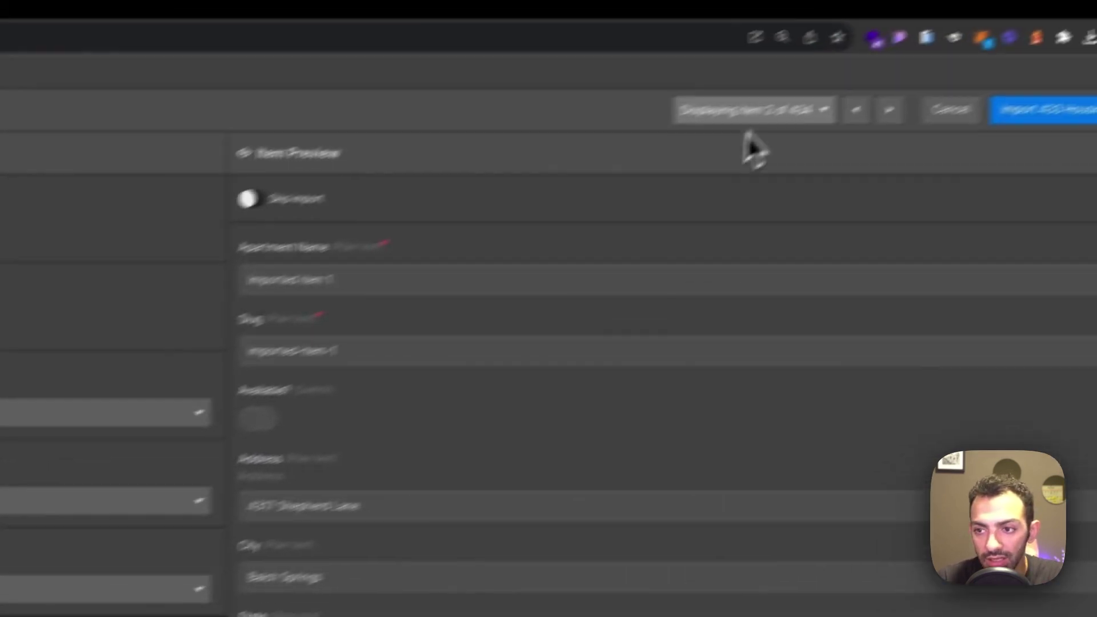
# - Preview Imported item 3, Peachtree Senior Living, and scroll through the Field Configuration list
pyautogui.click(745, 114)
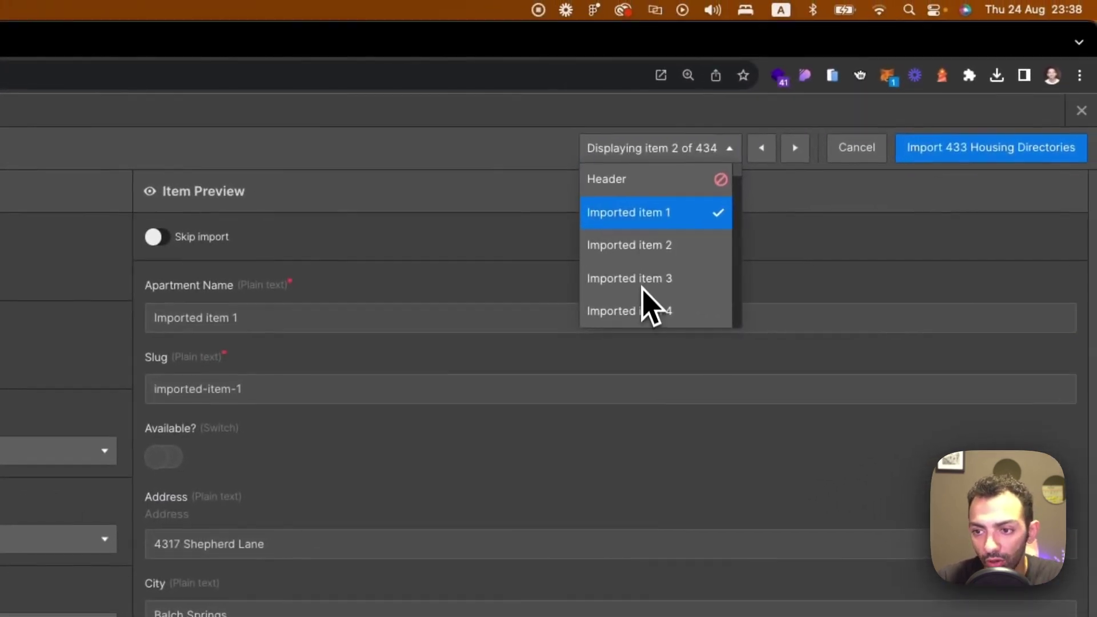
pyautogui.click(643, 280)
pyautogui.click(657, 148)
pyautogui.scroll(-4, 662, 308)
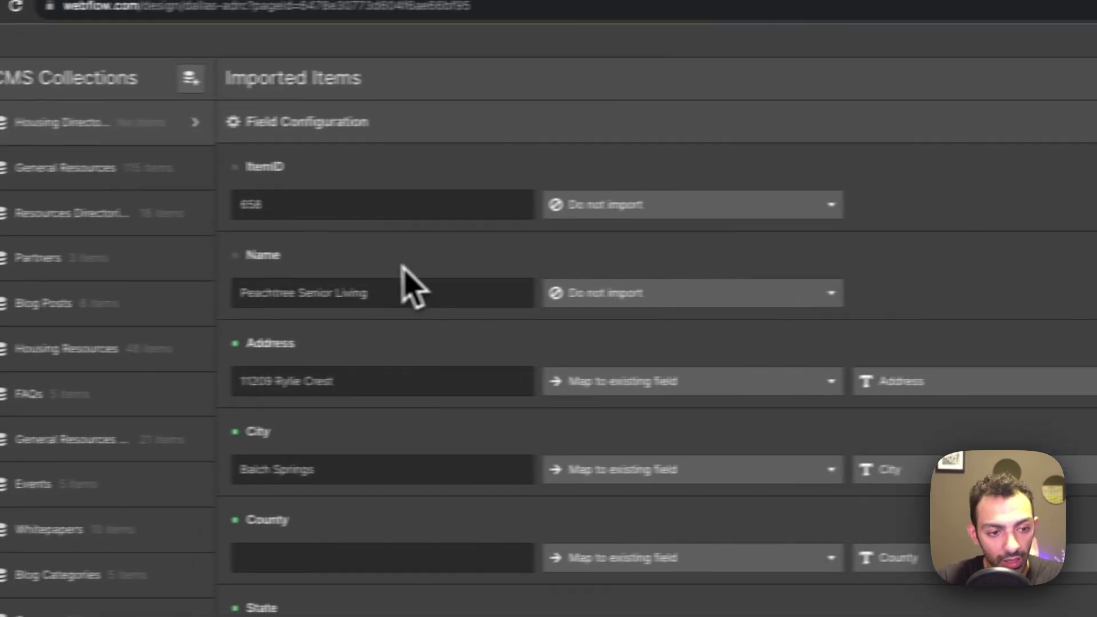
pyautogui.scroll(-10, 422, 268)
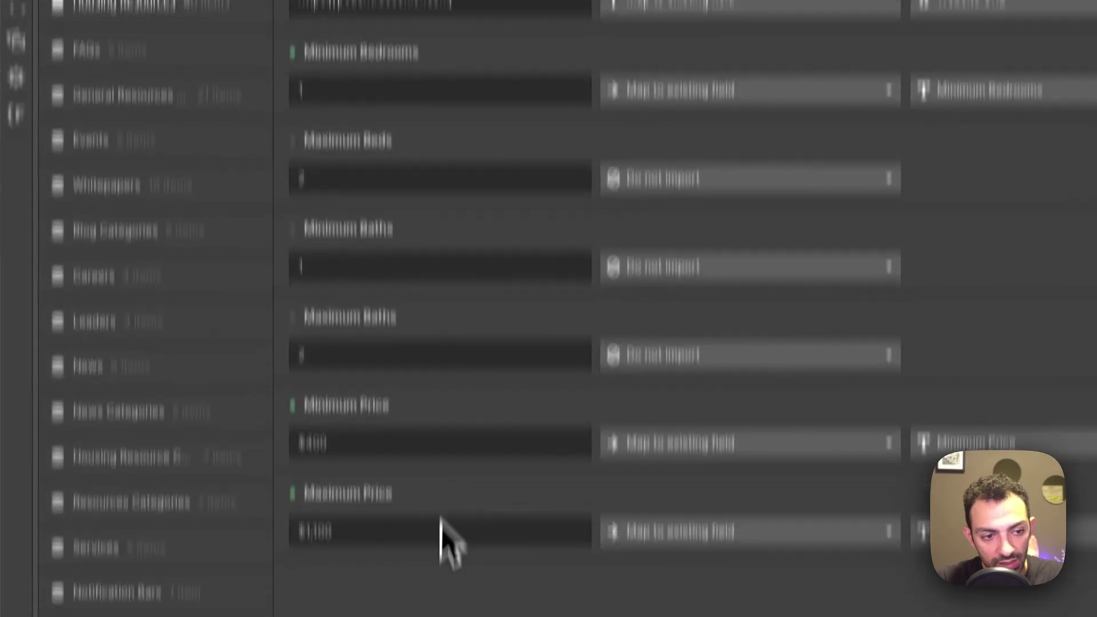
pyautogui.scroll(5, 442, 534)
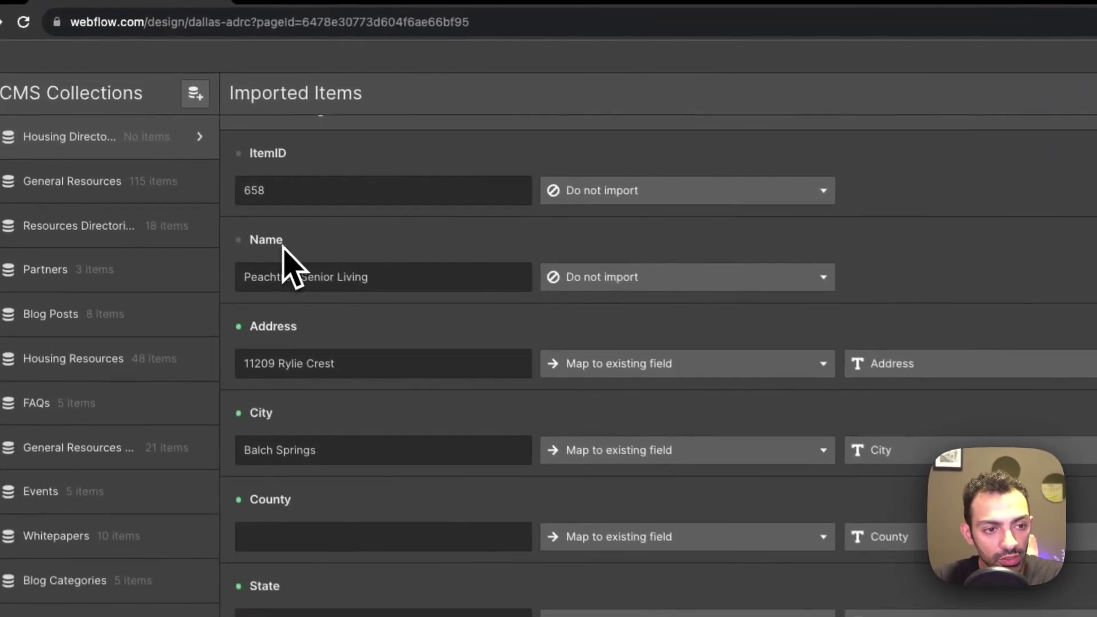
# - Map the CSV's Name column to the existing Apartment Name field
pyautogui.click(366, 167)
pyautogui.click(668, 342)
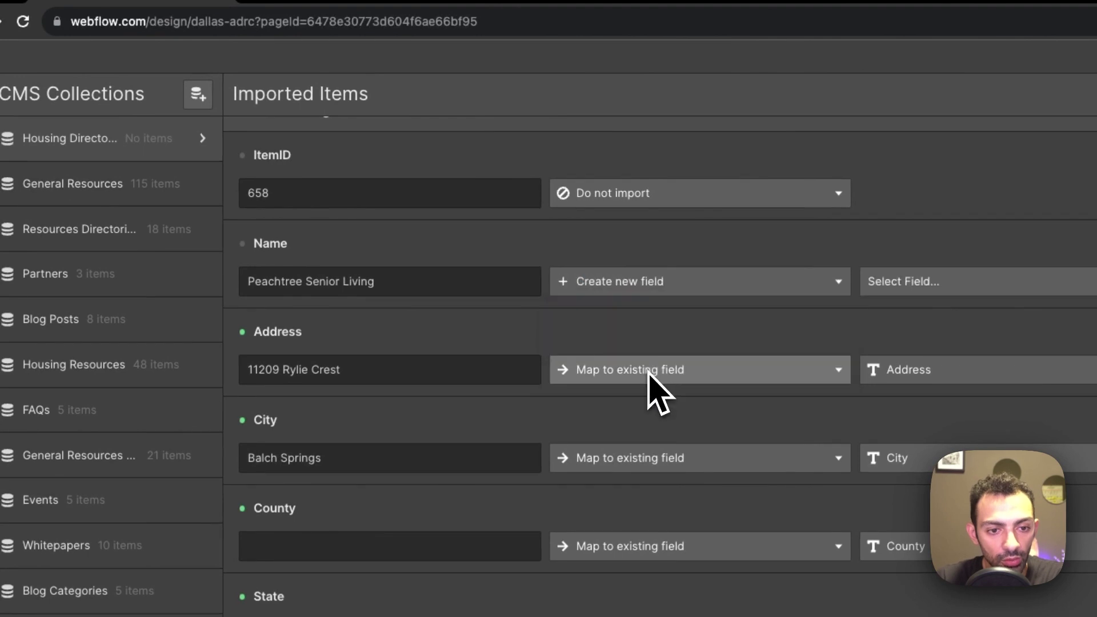
pyautogui.click(691, 289)
pyautogui.click(651, 377)
pyautogui.click(974, 281)
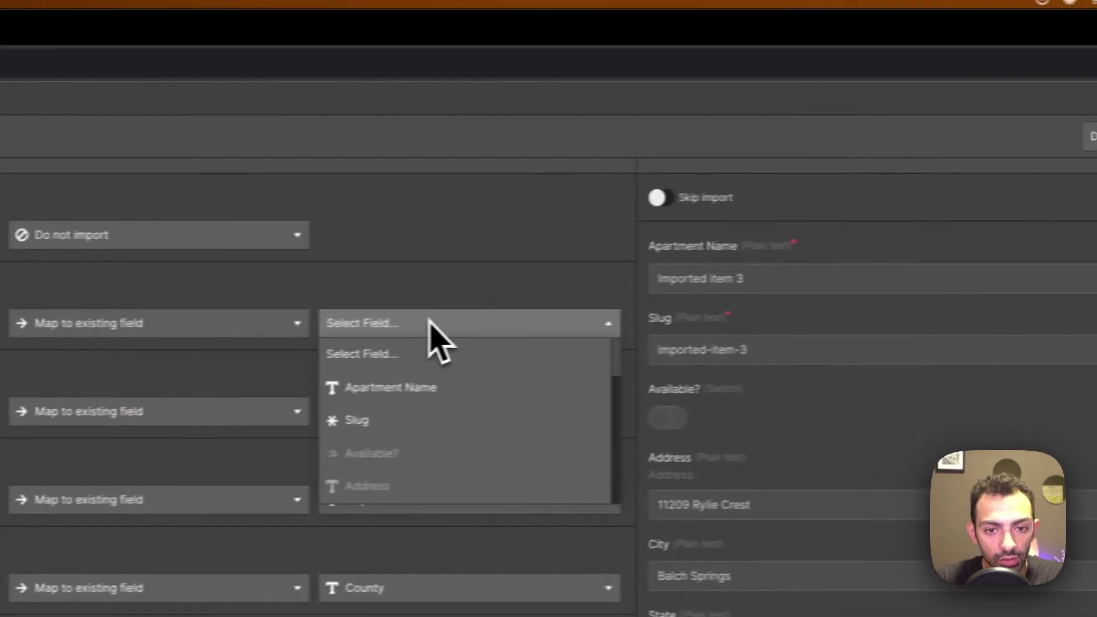
pyautogui.click(942, 342)
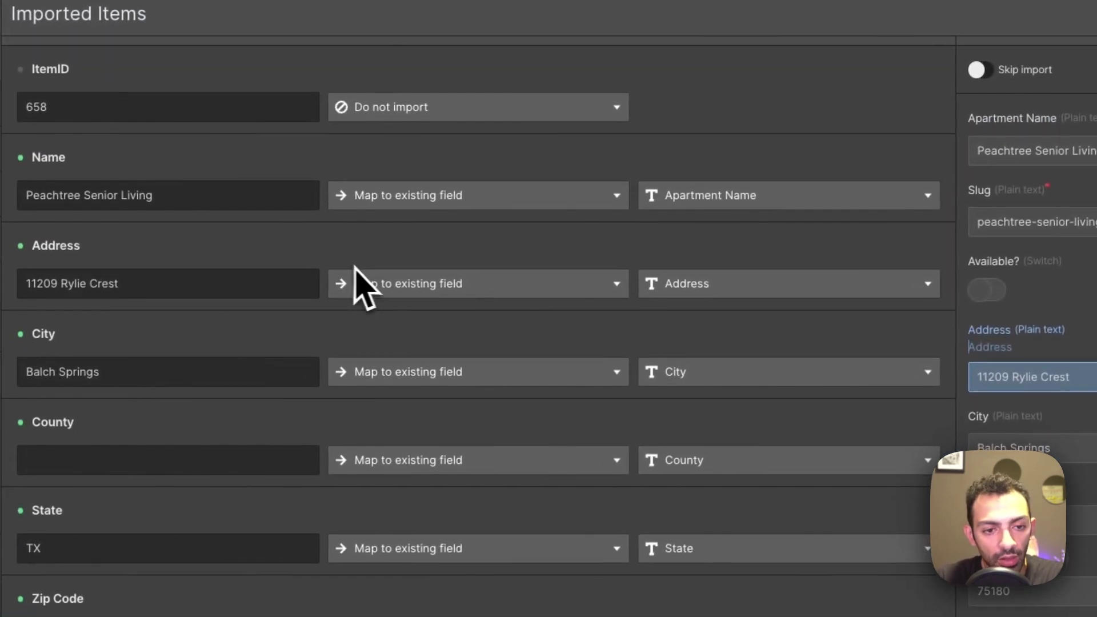
# - Check the Address mapping without changes and inspect the Balch Springs sample city value
pyautogui.click(365, 280)
pyautogui.click(580, 248)
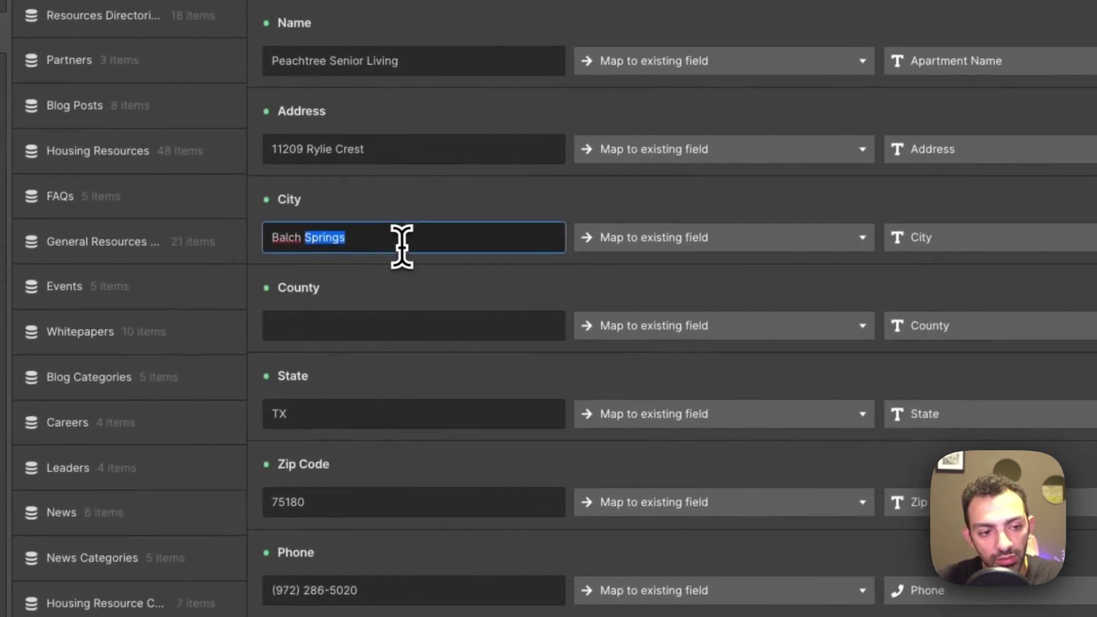
pyautogui.tripleClick(156, 371)
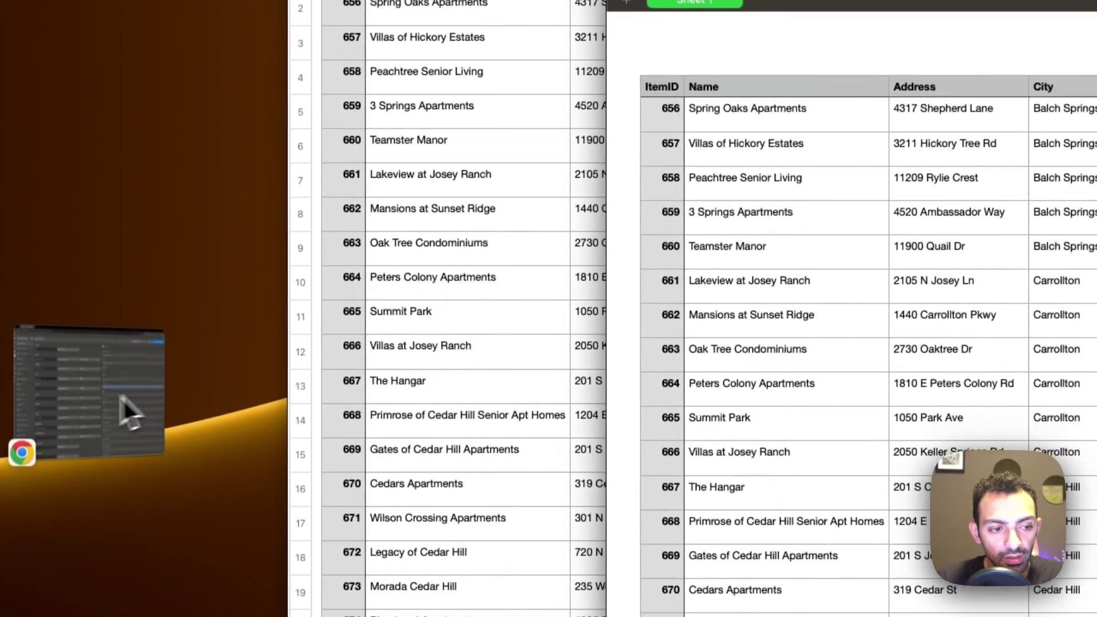
pyautogui.click(123, 408)
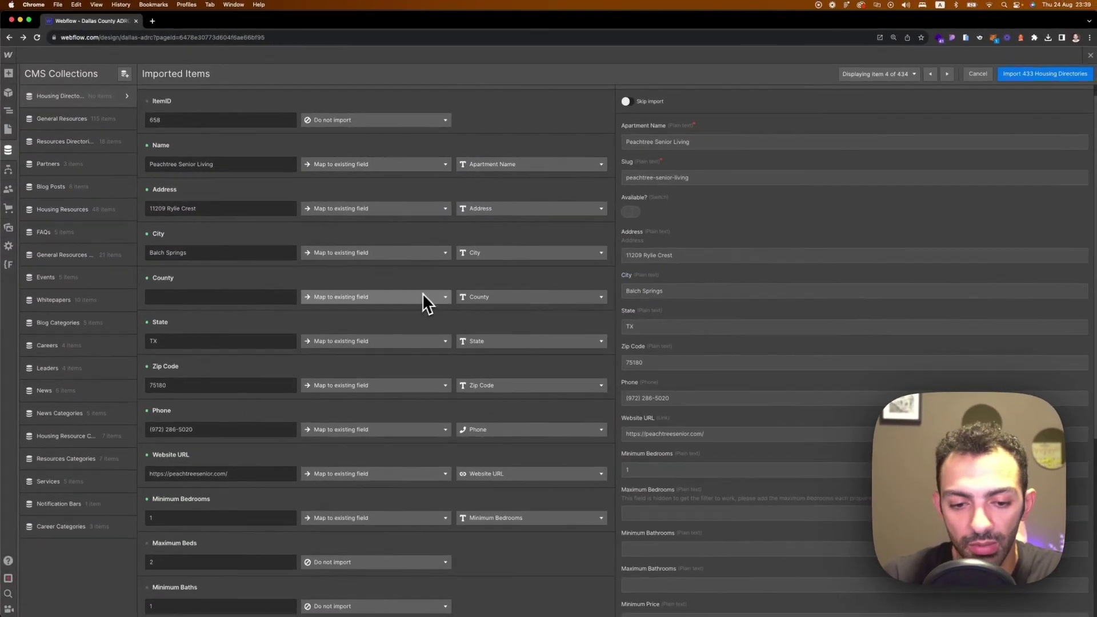
pyautogui.scroll(-5, 460, 337)
pyautogui.click(382, 277)
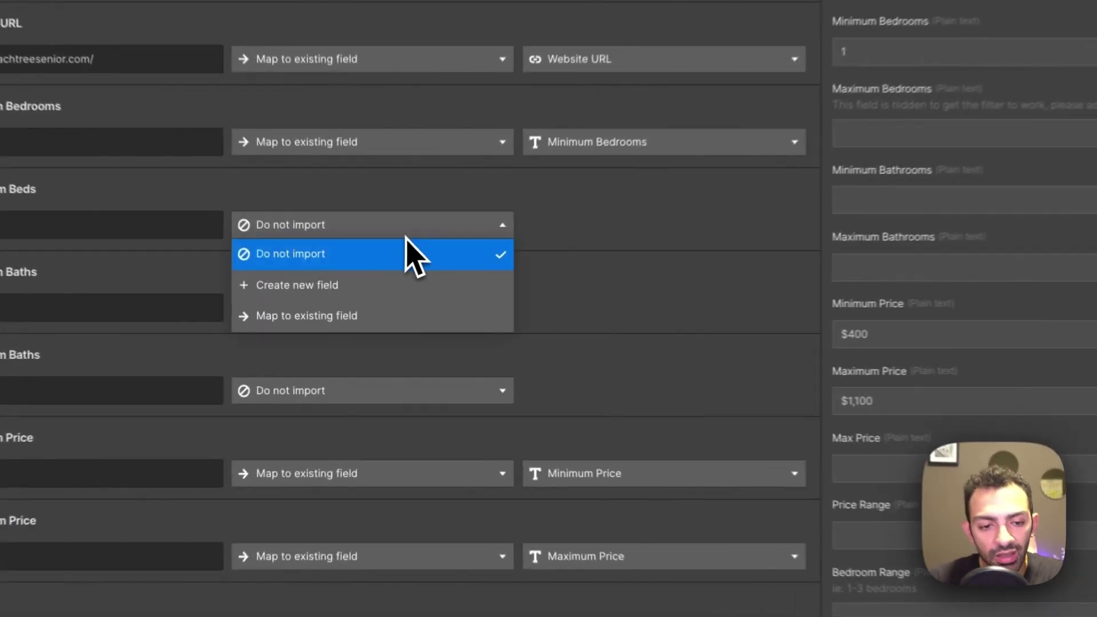
pyautogui.click(304, 283)
pyautogui.click(620, 220)
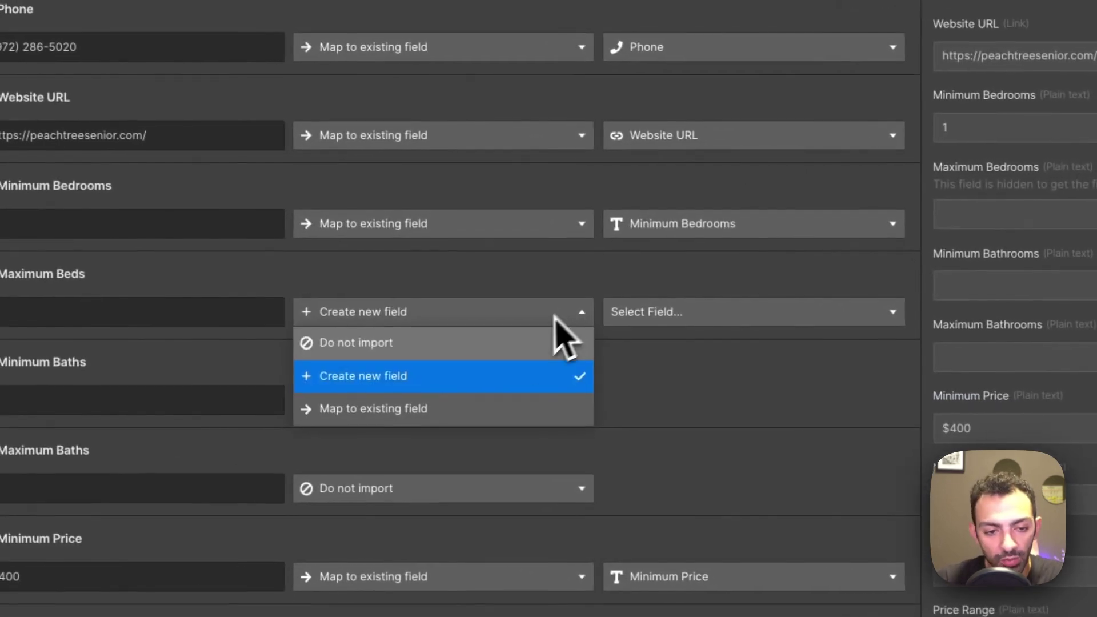
pyautogui.click(466, 345)
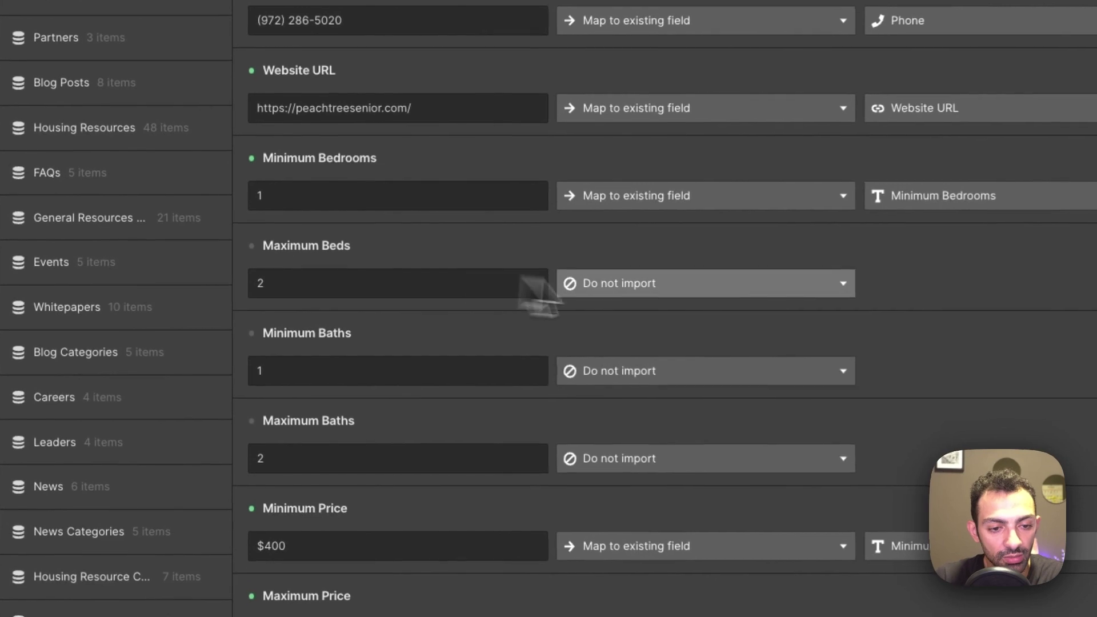
# - Map the Maximum Beds column to the existing Maximum Bedrooms field, previewing the value 2
pyautogui.click(320, 287)
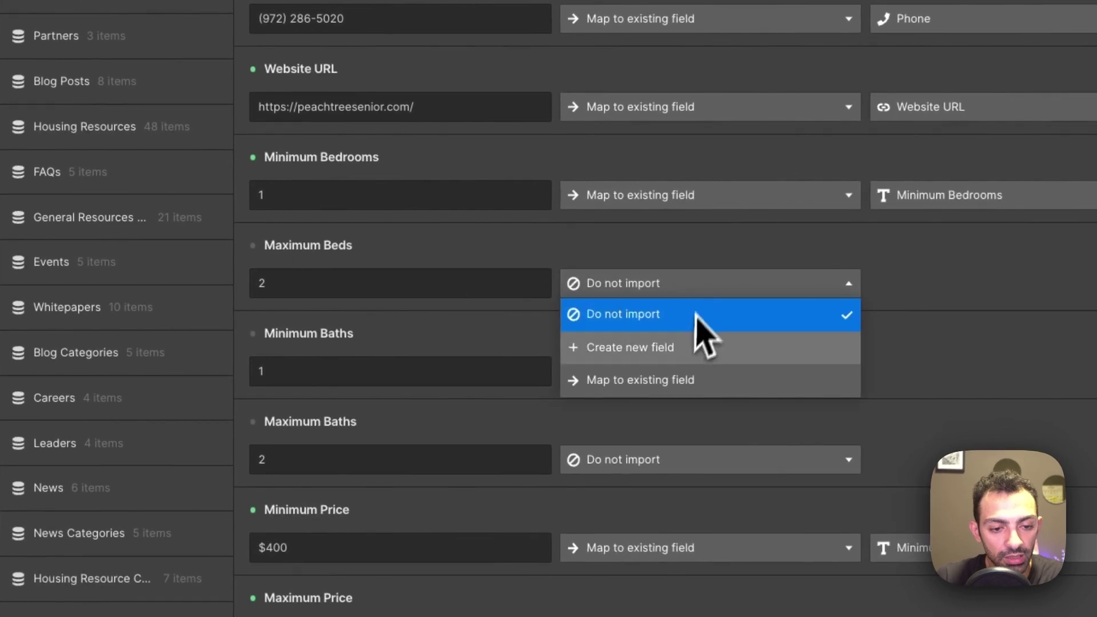
pyautogui.click(662, 379)
pyautogui.click(699, 243)
pyautogui.scroll(-5, 583, 354)
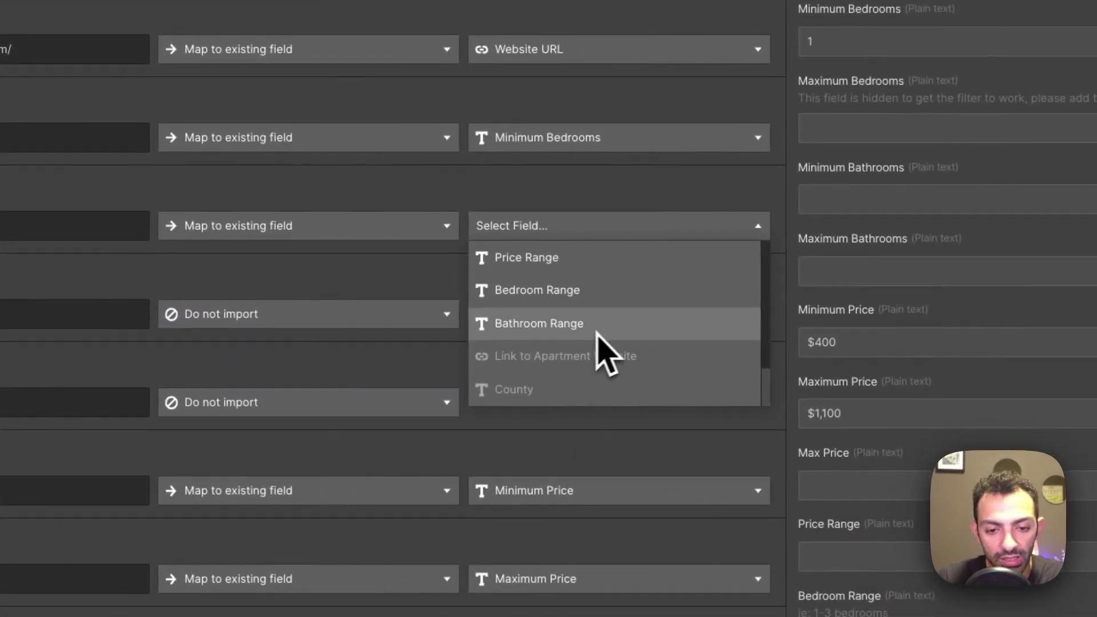
pyautogui.scroll(3, 577, 337)
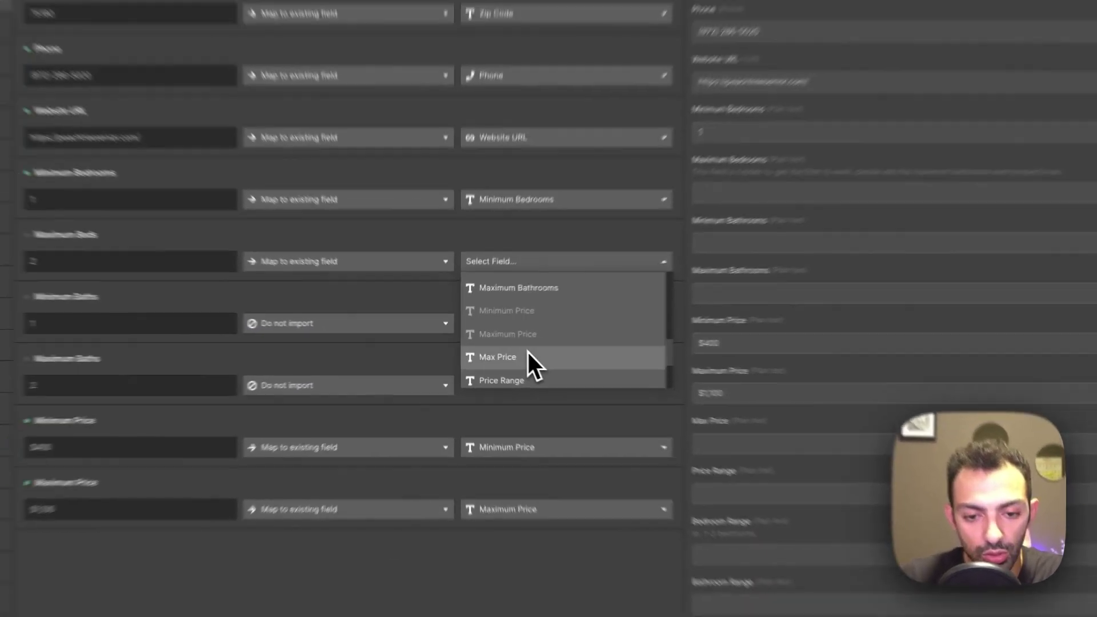
pyautogui.scroll(5, 562, 357)
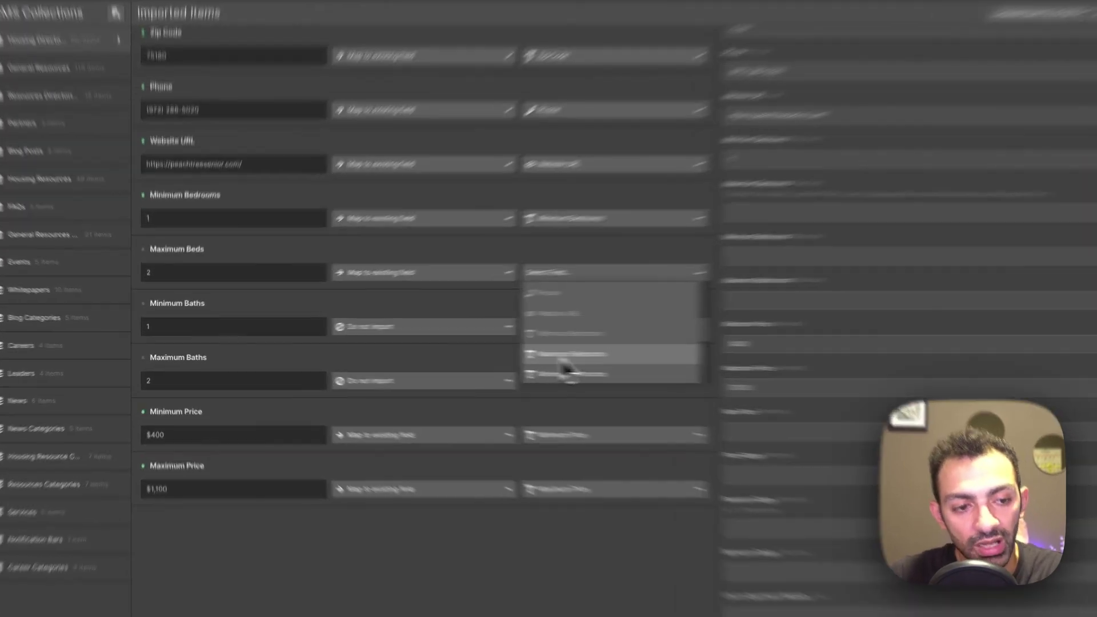
pyautogui.click(481, 353)
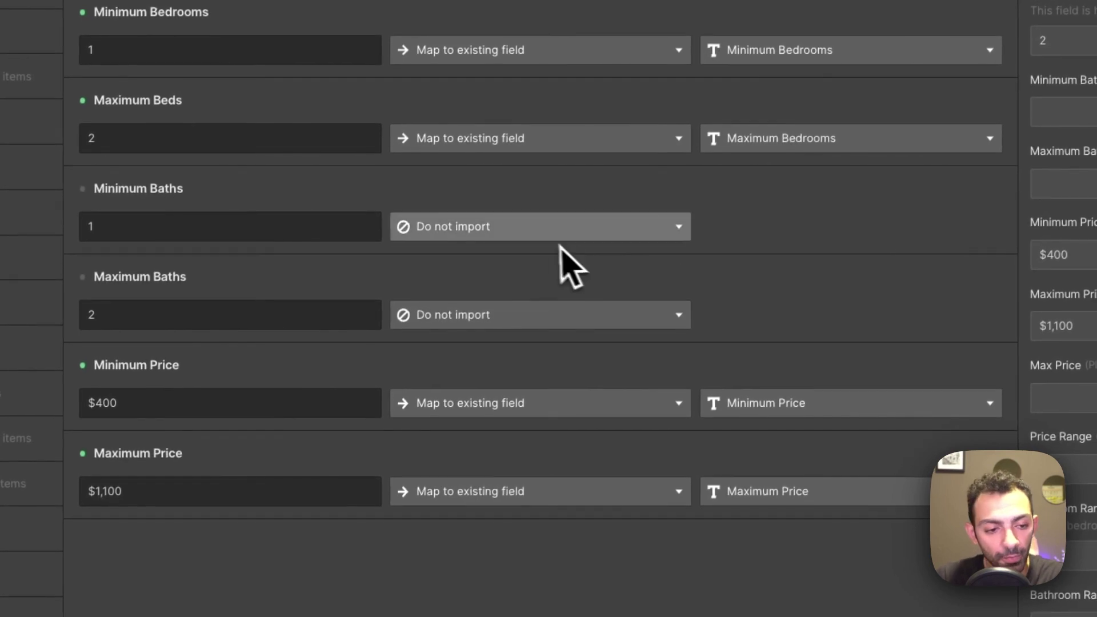
# - Map the Minimum Baths column to the existing Minimum Bathrooms field
pyautogui.click(545, 233)
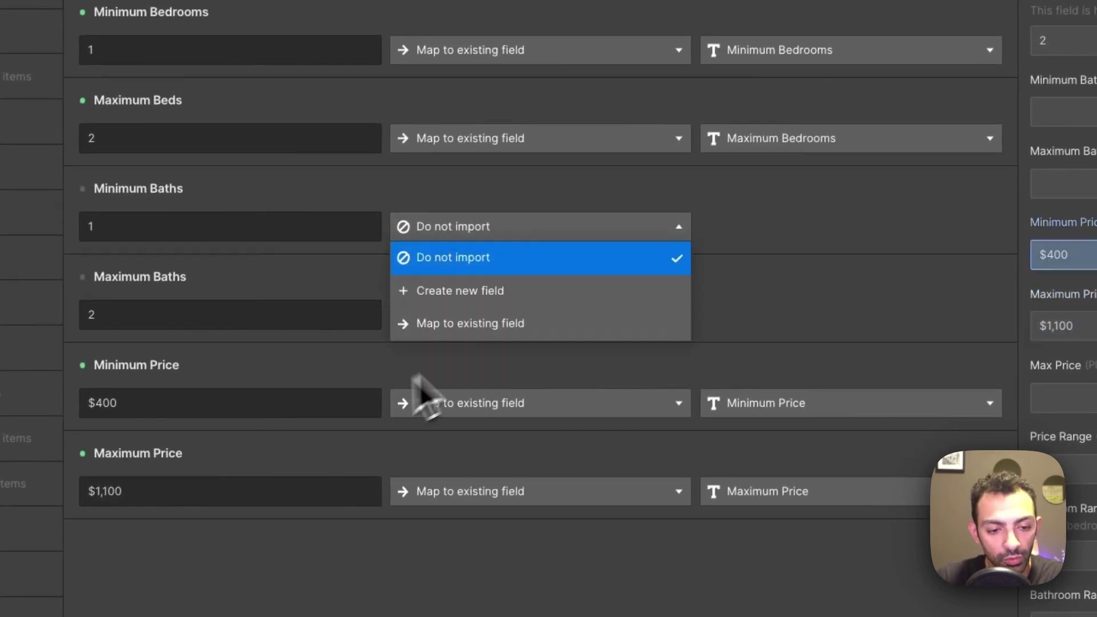
pyautogui.click(456, 320)
pyautogui.click(828, 227)
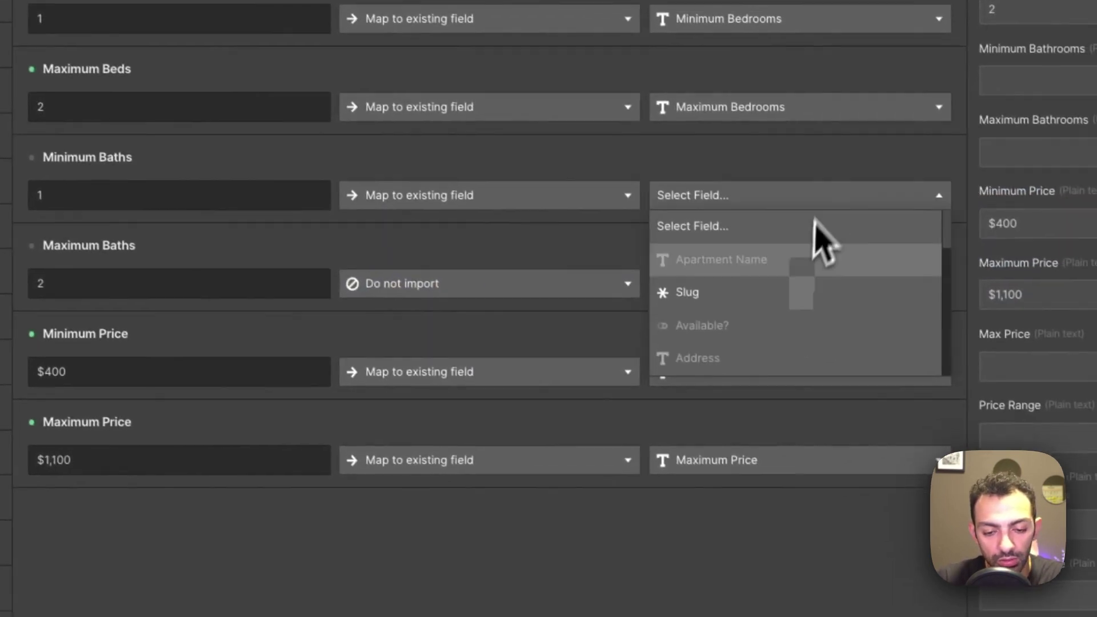
pyautogui.scroll(-5, 803, 342)
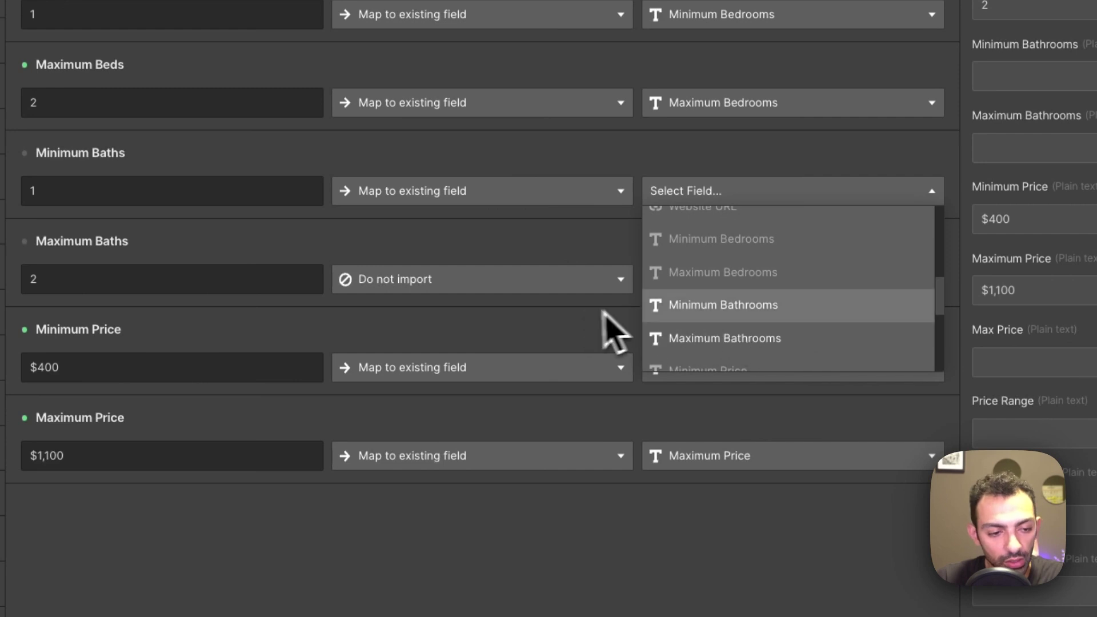
pyautogui.click(712, 328)
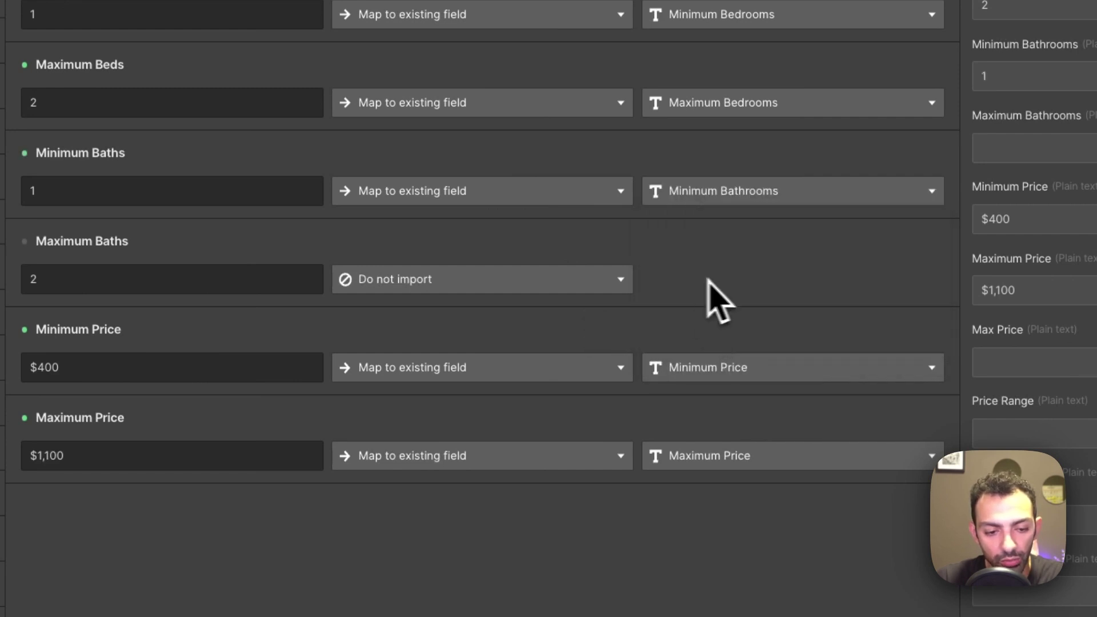
# - Map the Maximum Baths column to the existing Maximum Bathrooms field
pyautogui.click(511, 286)
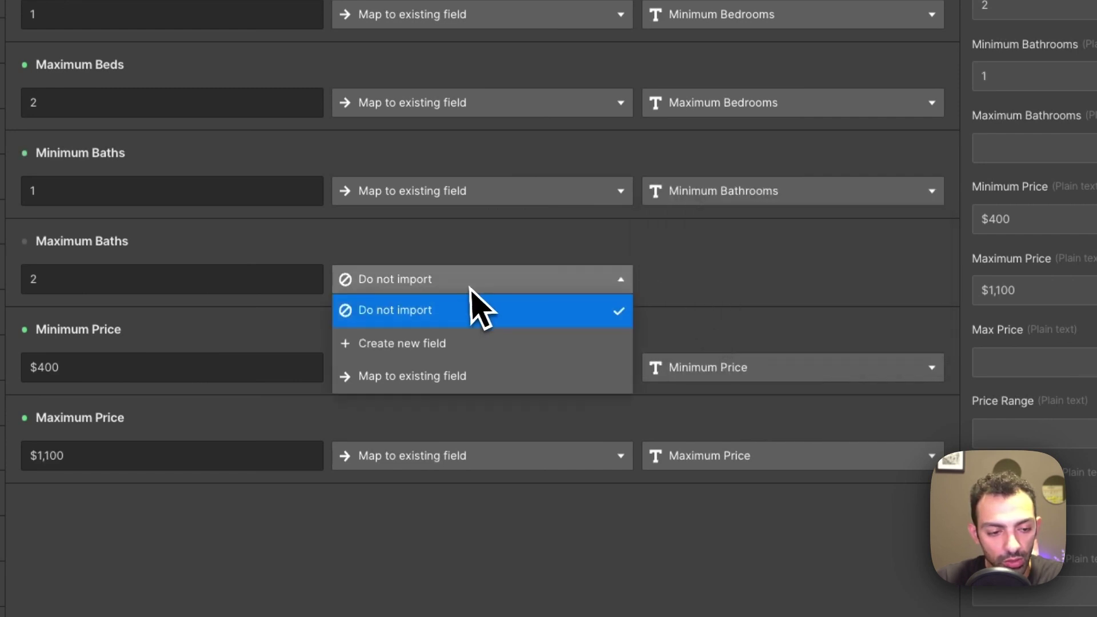
pyautogui.click(441, 377)
pyautogui.click(715, 280)
pyautogui.scroll(-5, 733, 420)
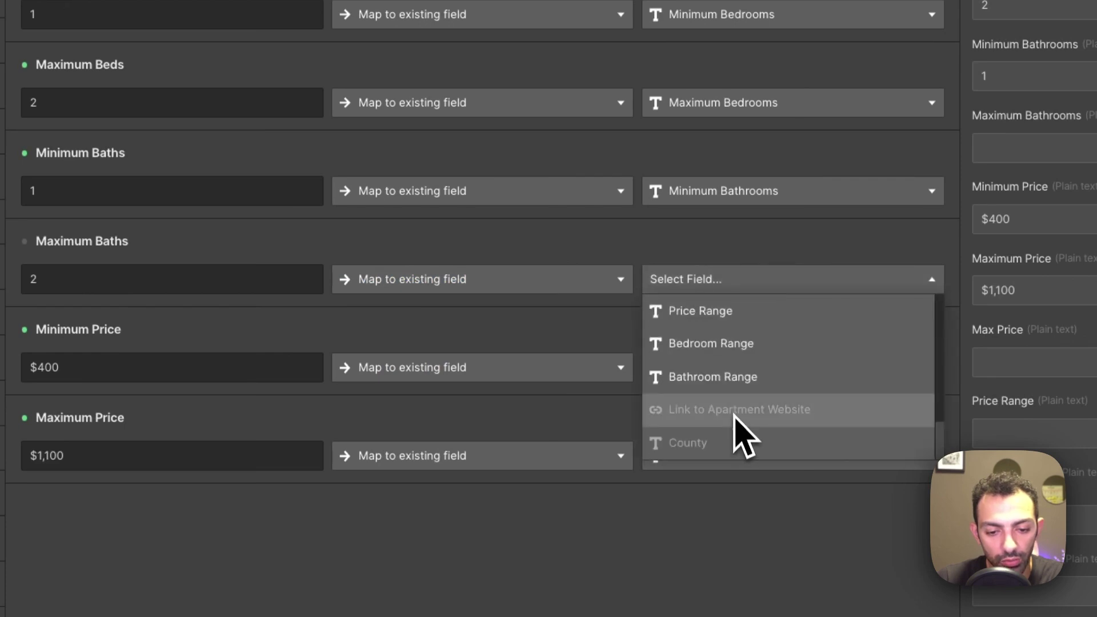
pyautogui.scroll(2, 733, 406)
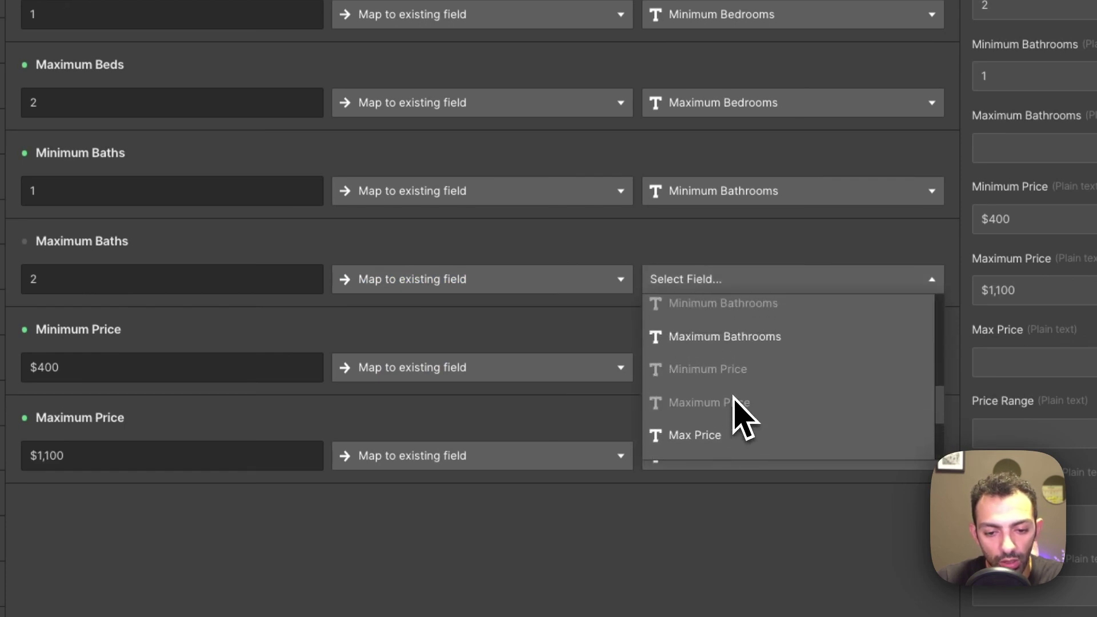
pyautogui.click(749, 349)
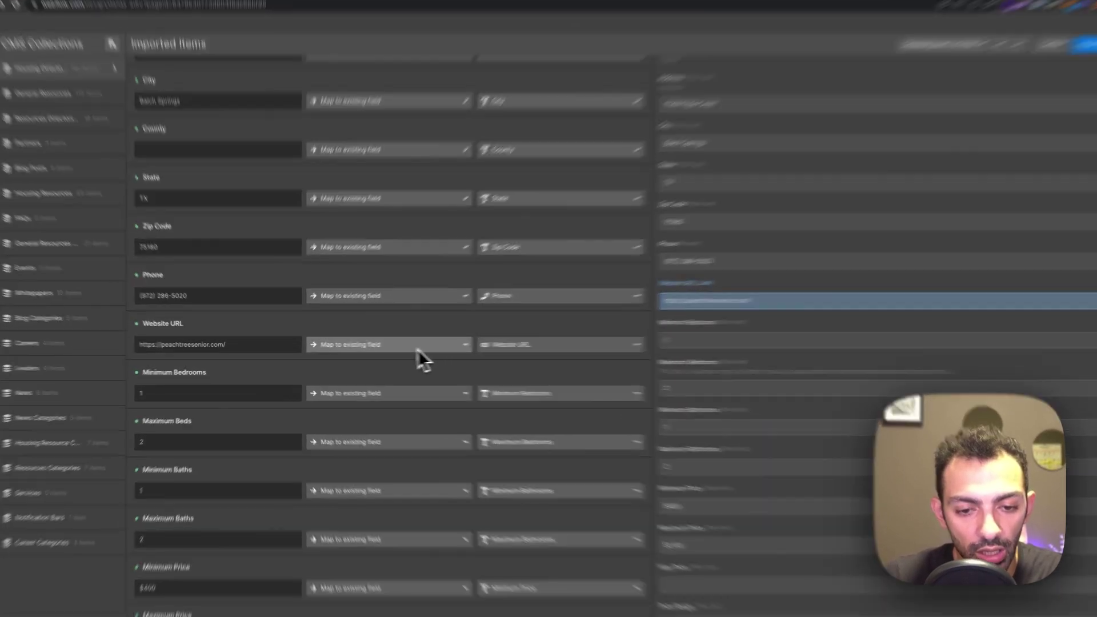
# - Confirm the Website URL mapping unchanged and import all 433 Housing Directories items
pyautogui.click(485, 349)
pyautogui.click(491, 349)
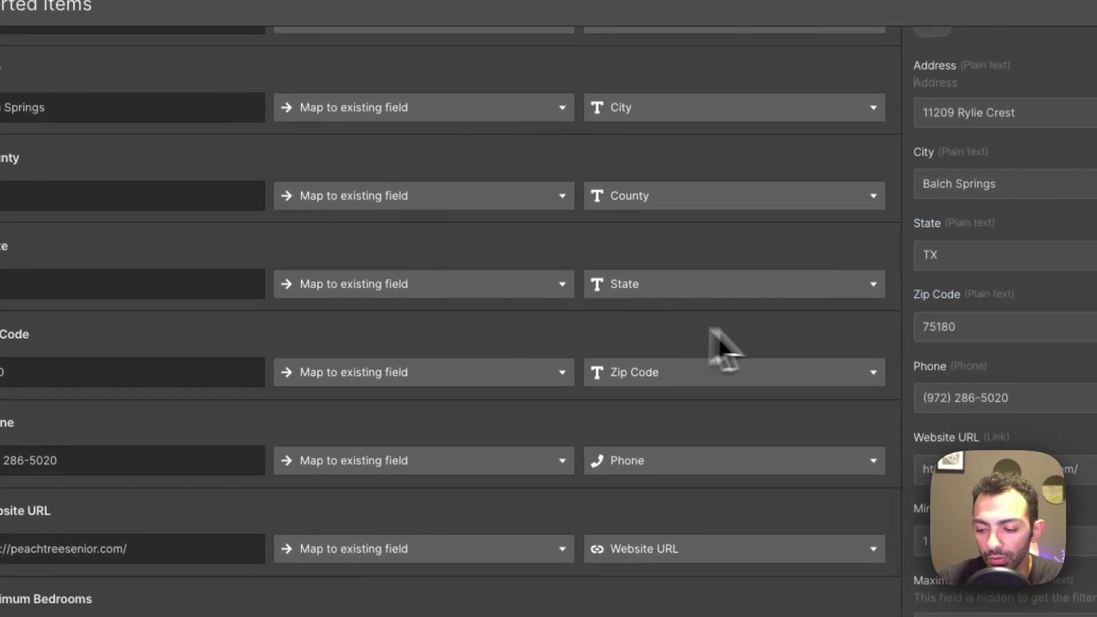
pyautogui.scroll(4, 771, 372)
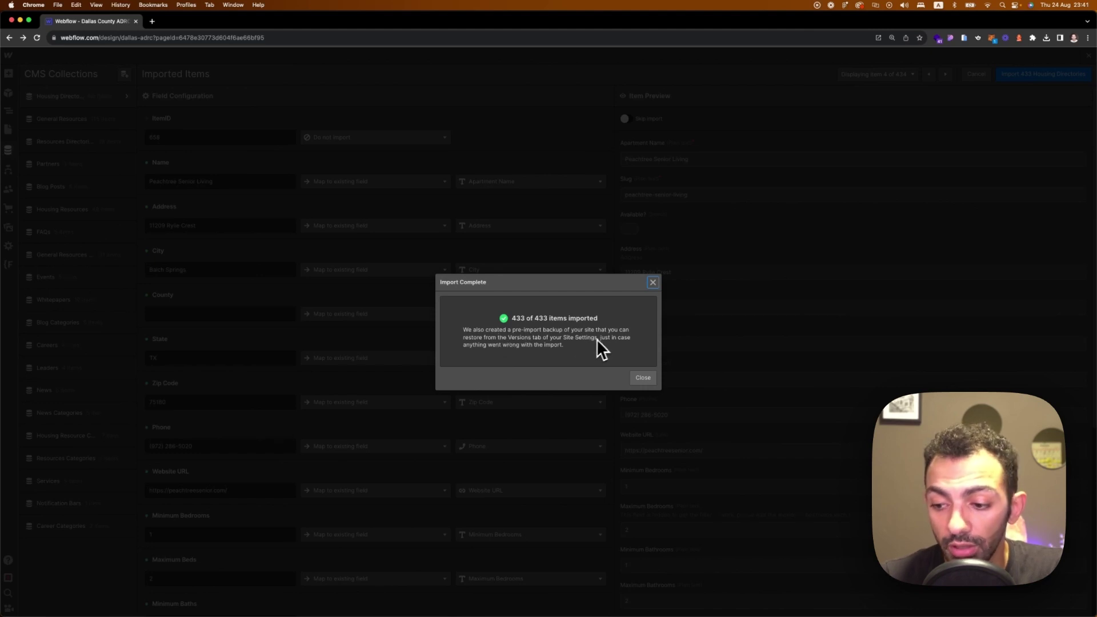
# - Check the imported Brandywine Apartments item without saving, then return to the designer page
pyautogui.click(642, 377)
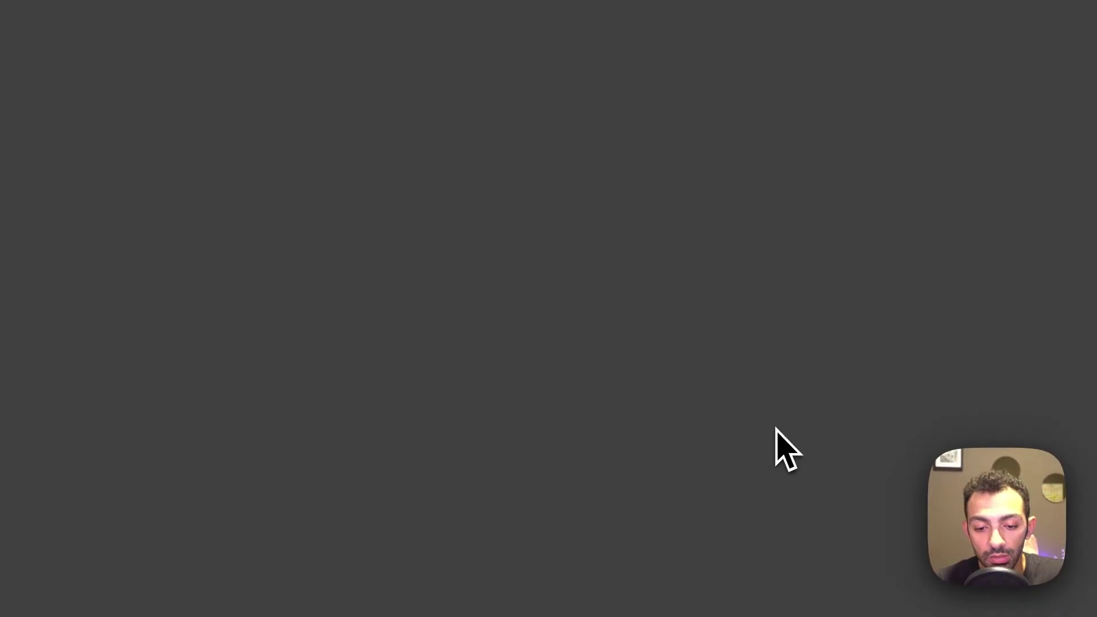
pyautogui.click(371, 237)
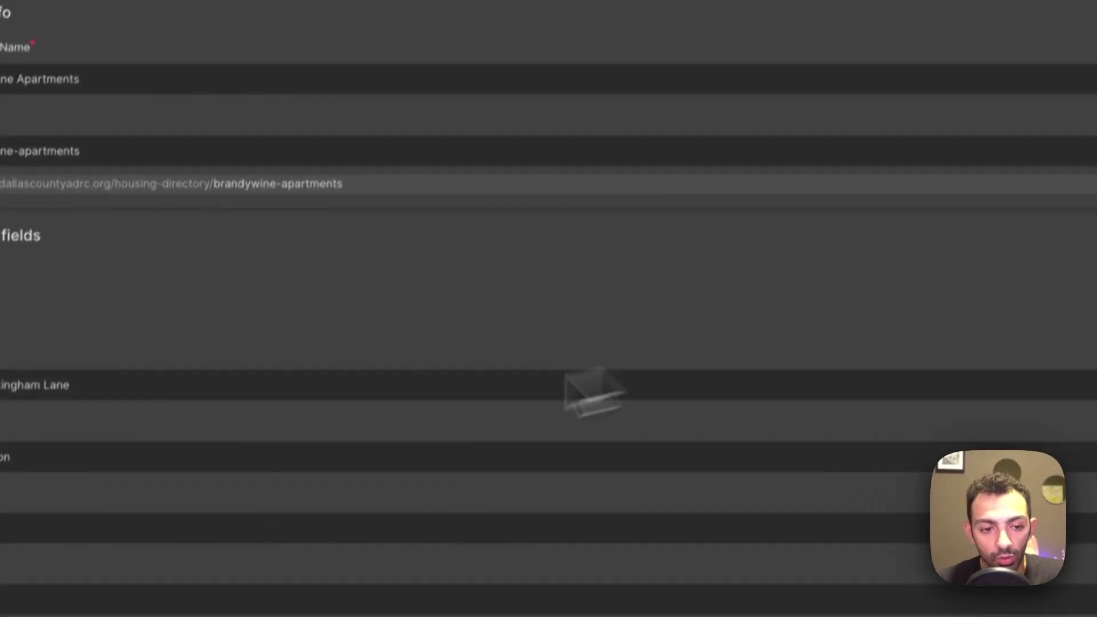
pyautogui.scroll(-10, 457, 332)
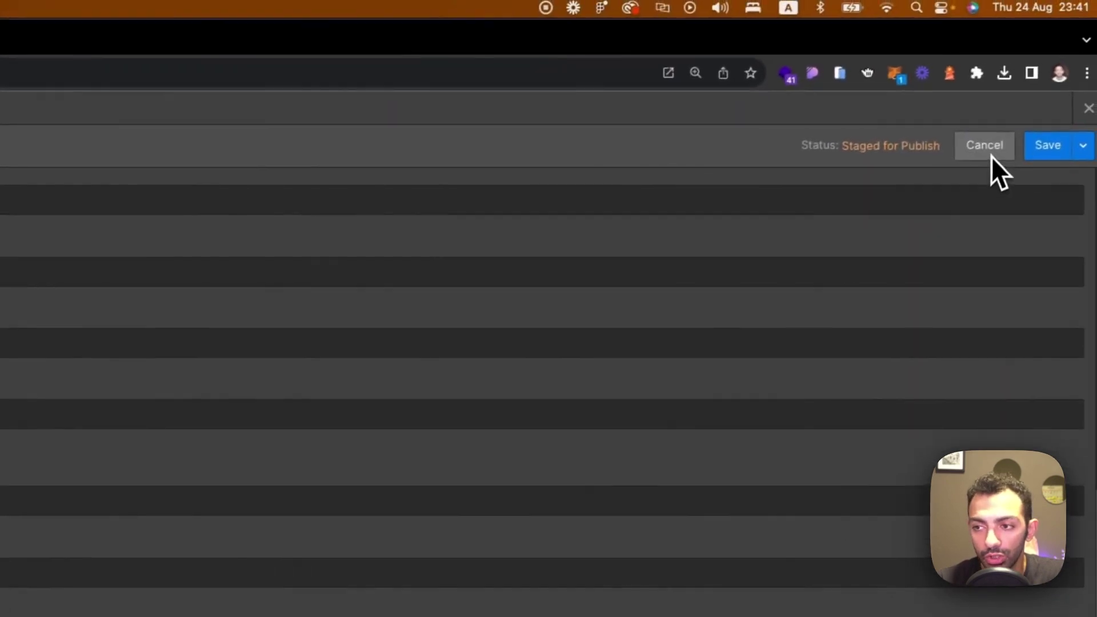
pyautogui.click(1061, 120)
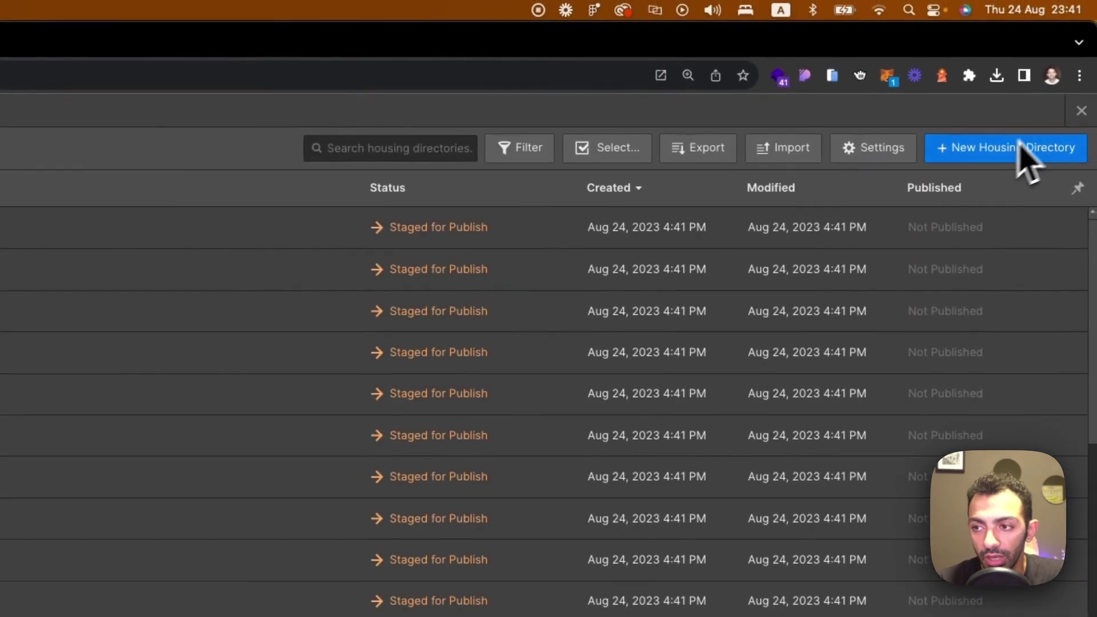
pyautogui.click(1084, 112)
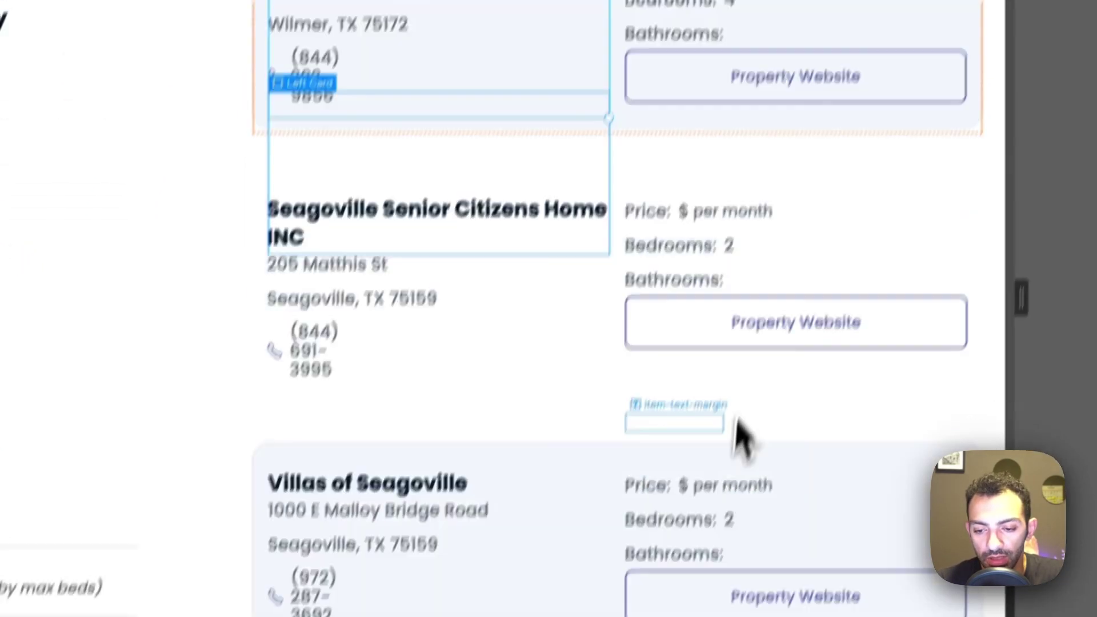
pyautogui.scroll(-10, 731, 411)
pyautogui.scroll(11, 710, 380)
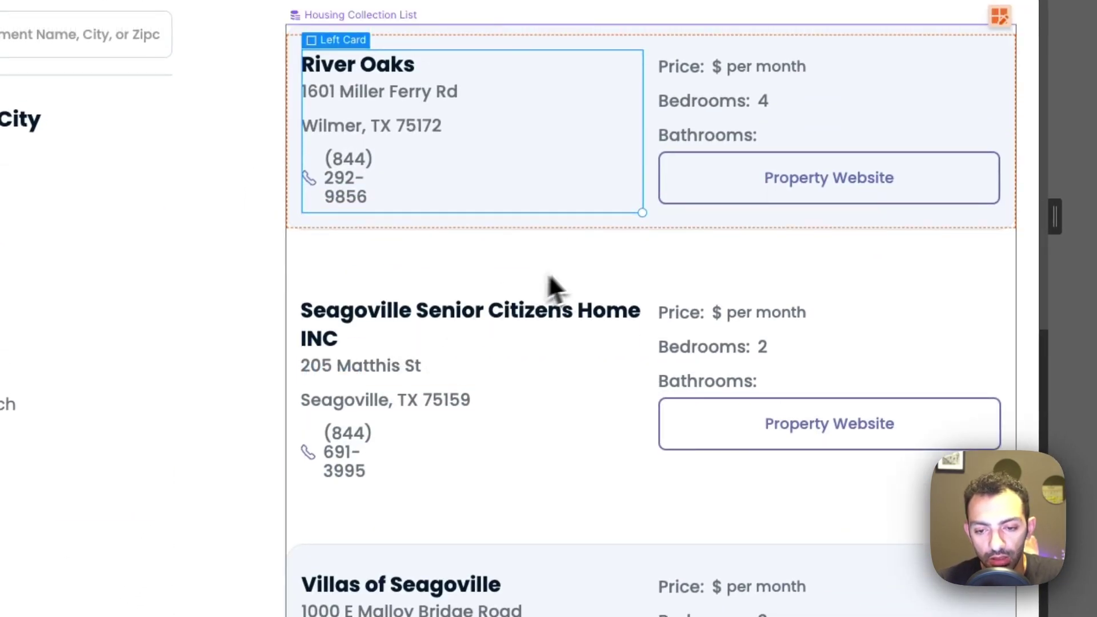
pyautogui.click(557, 276)
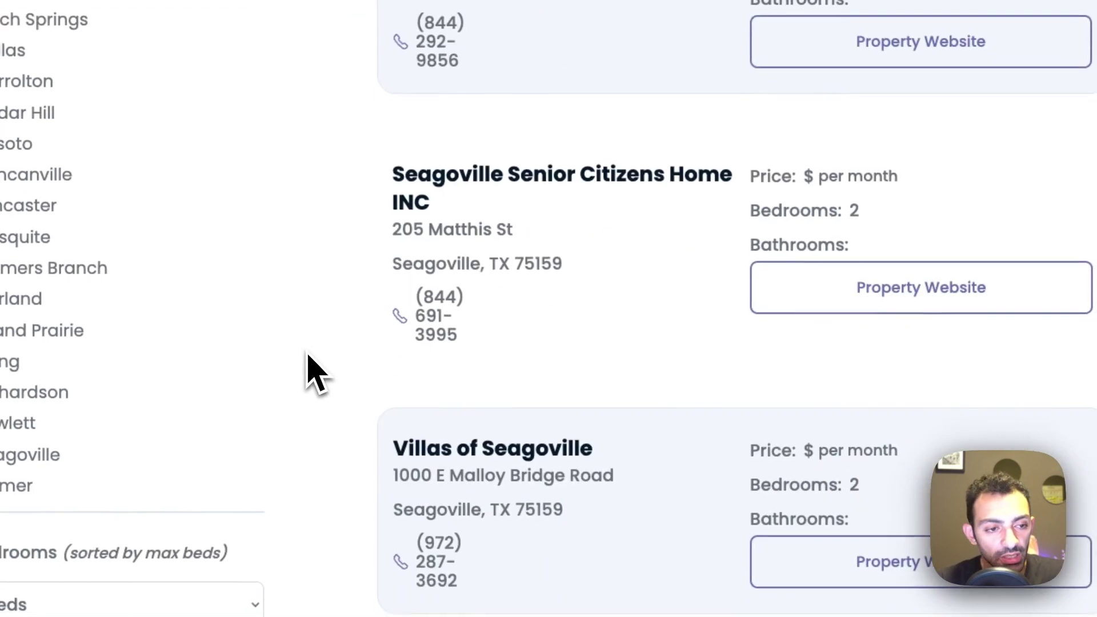
pyautogui.scroll(-6, 311, 367)
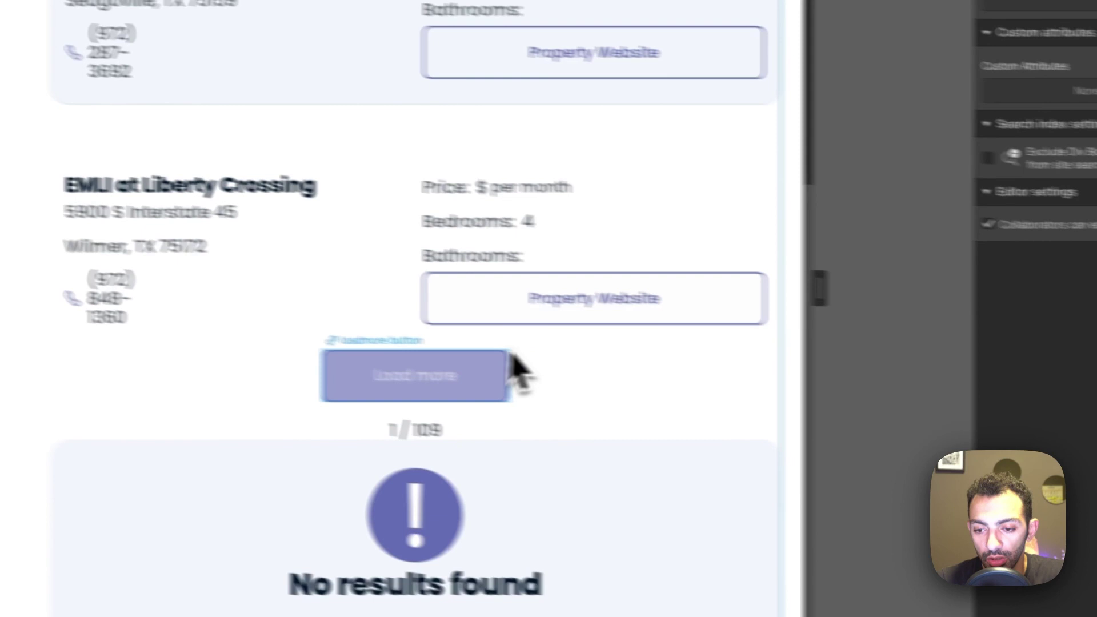
pyautogui.click(805, 418)
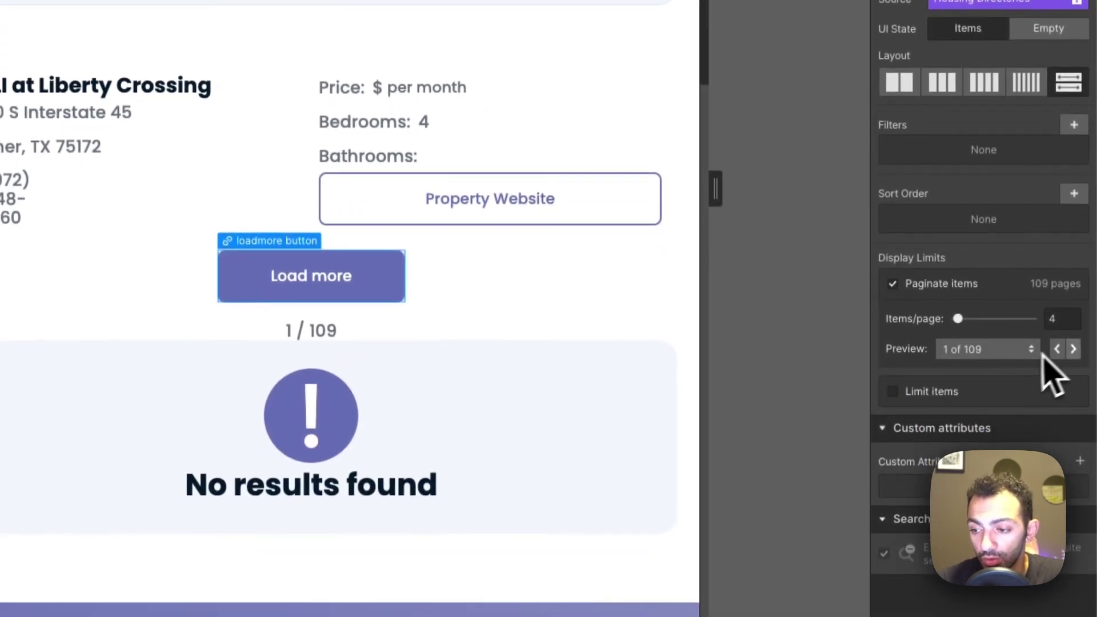
pyautogui.click(1072, 348)
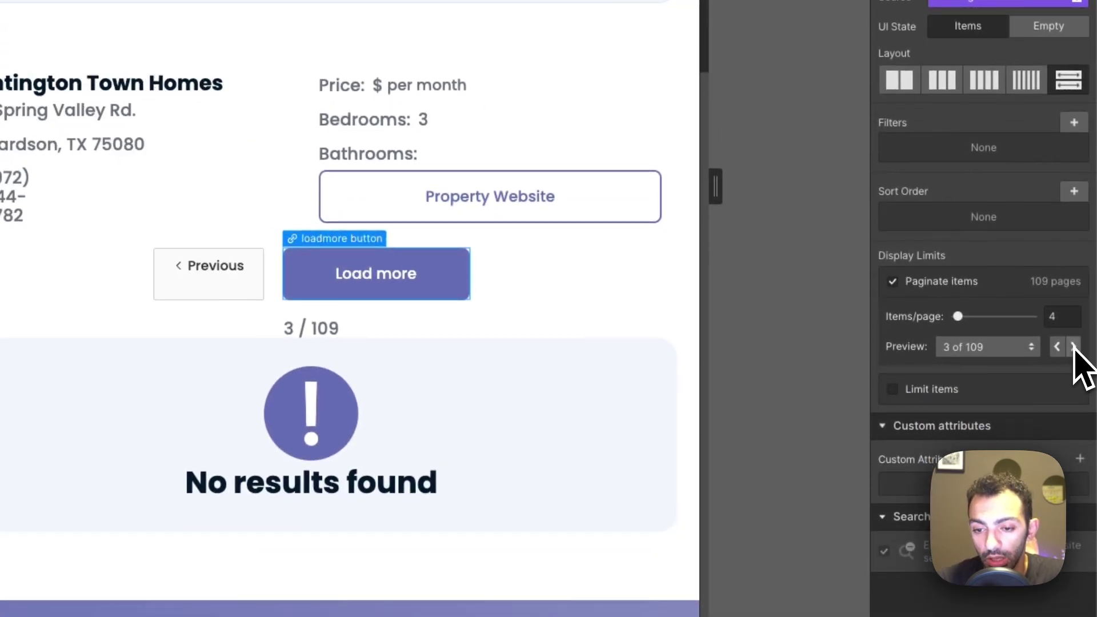
pyautogui.click(1056, 347)
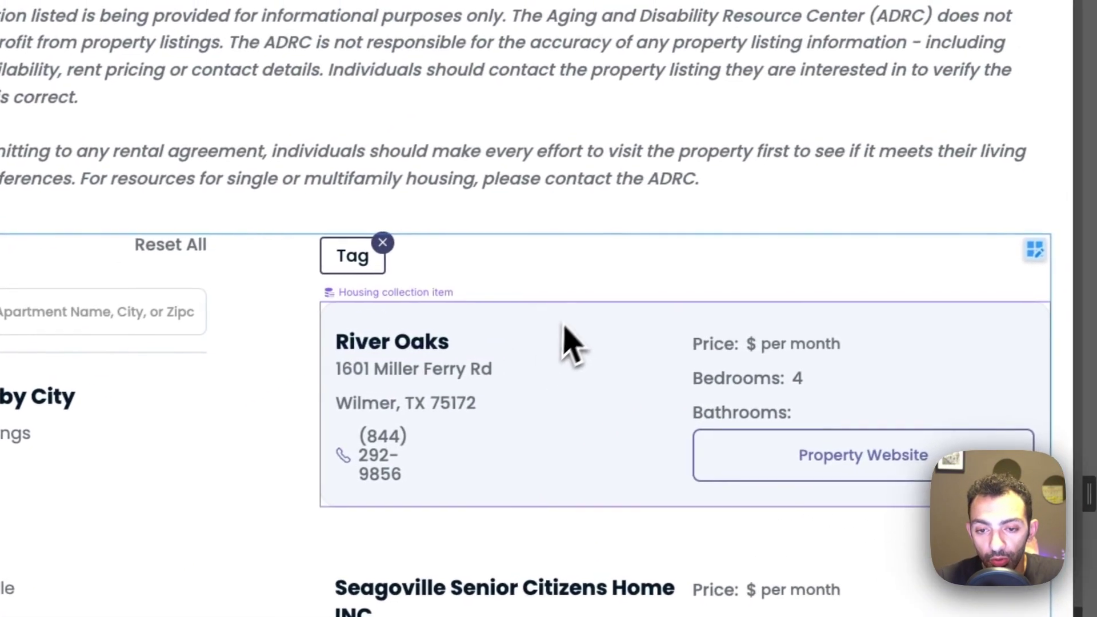
pyautogui.click(802, 178)
pyautogui.click(309, 225)
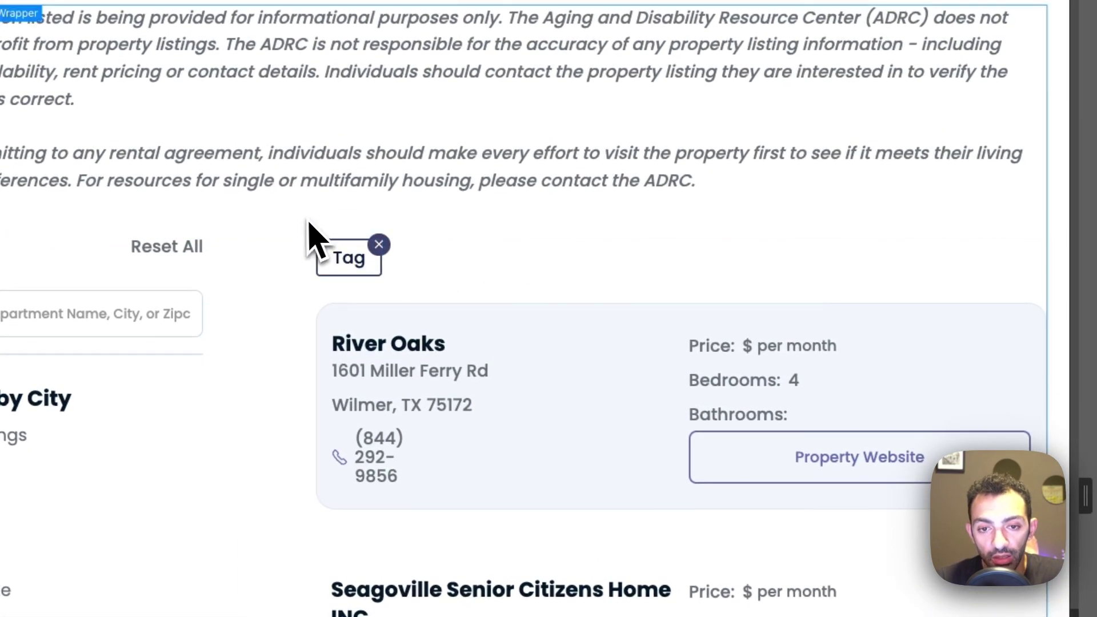
pyautogui.scroll(-1, 379, 452)
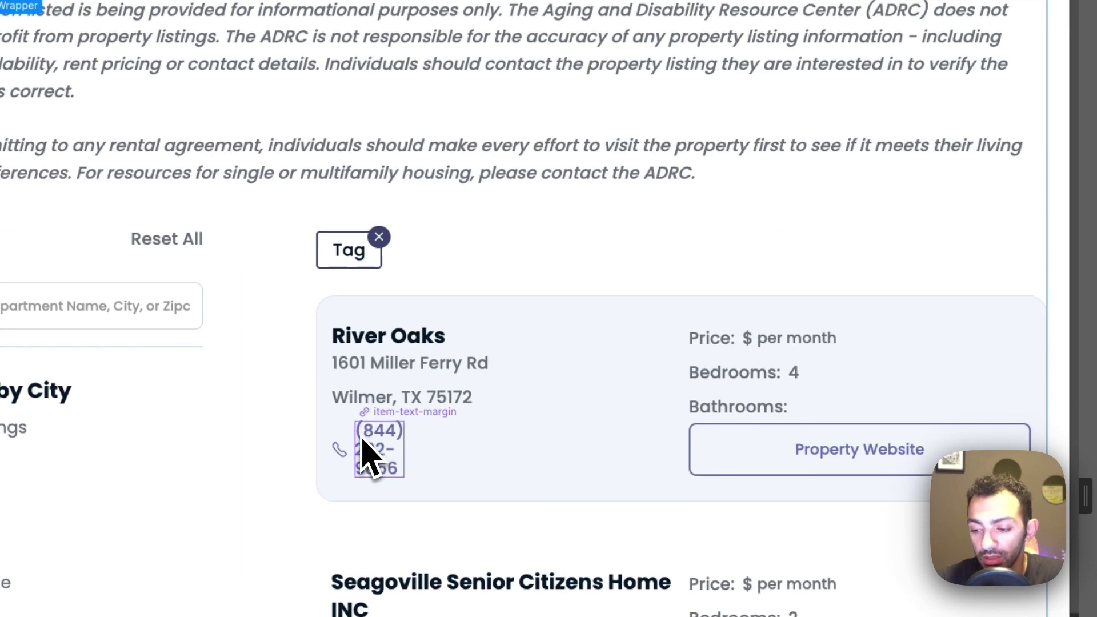